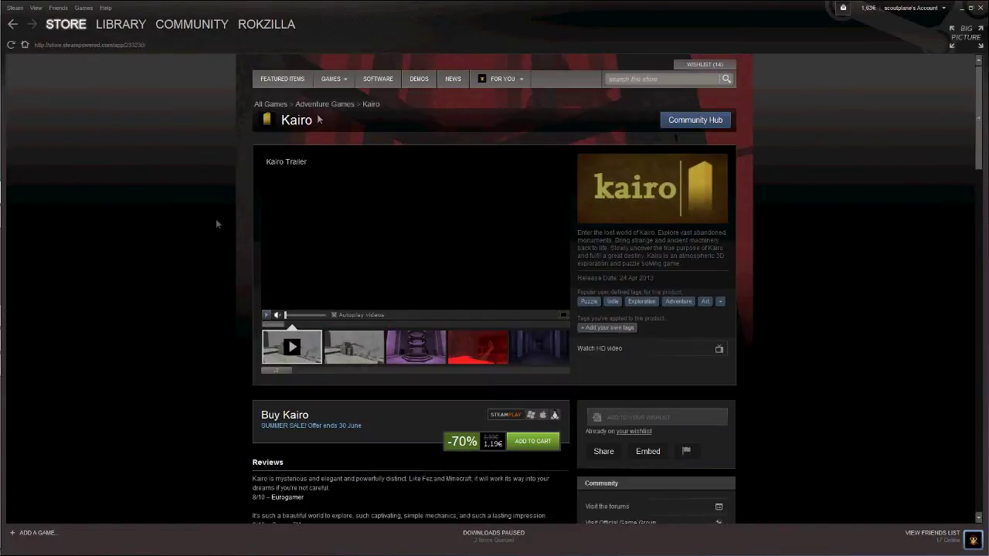
View the purple ringed-tower screenshot on the Kairo store page and add the game to the cart
scroll(889, 234, down, 1)
scroll(889, 234, up, 1)
click(424, 357)
scroll(832, 243, down, 1)
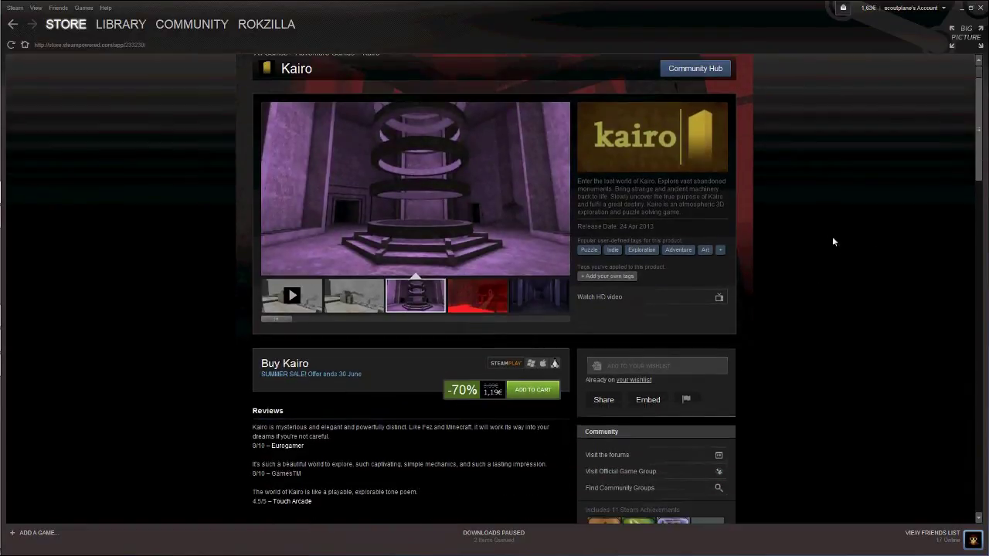
scroll(820, 224, down, 1)
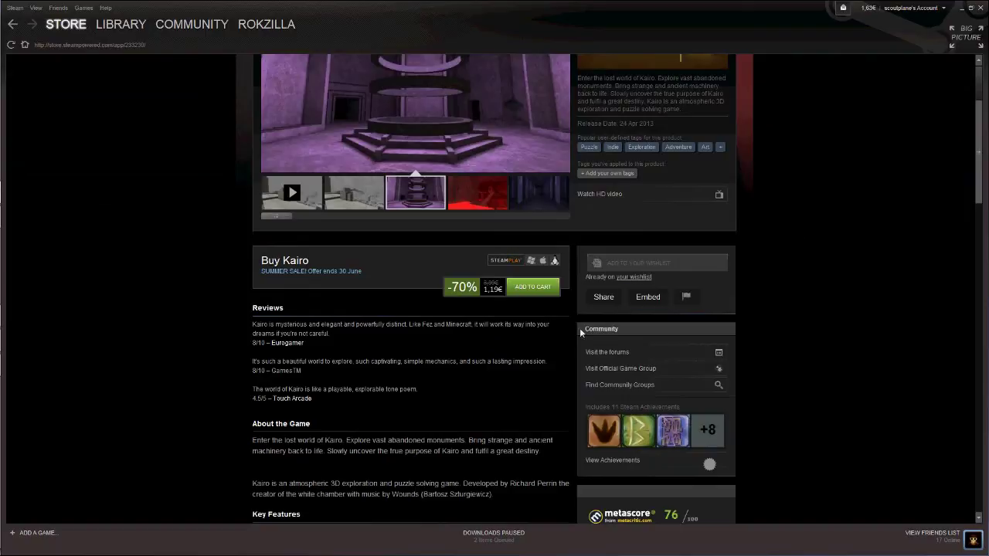
click(540, 293)
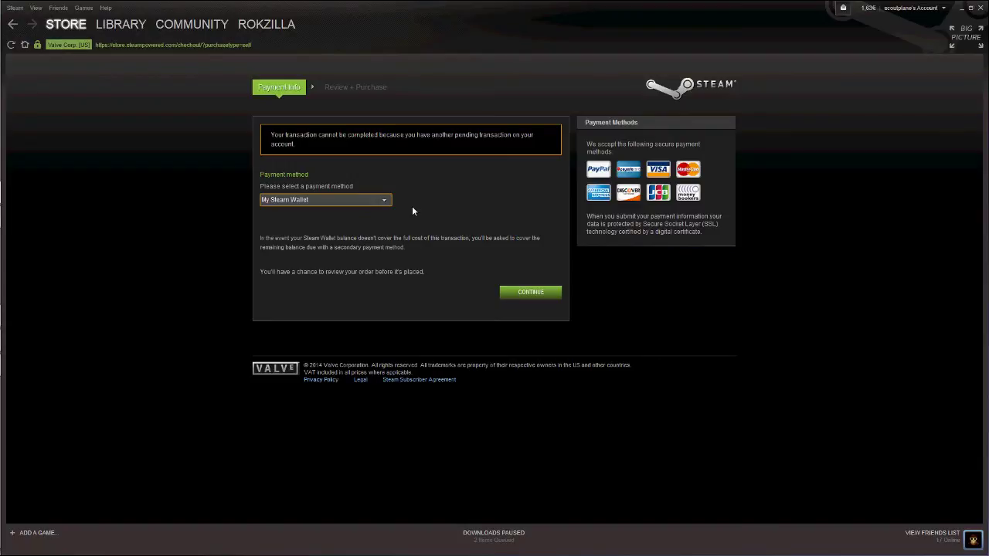
Try to pay with PaySafeCard, verifying residence in Slovenia and agreeing to continue despite the pending-transaction warning
click(389, 202)
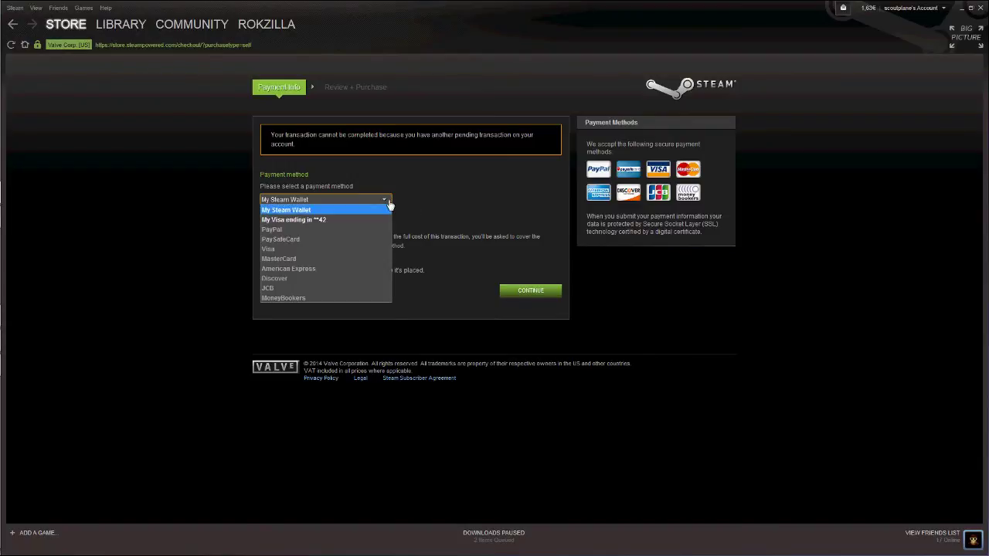
click(424, 196)
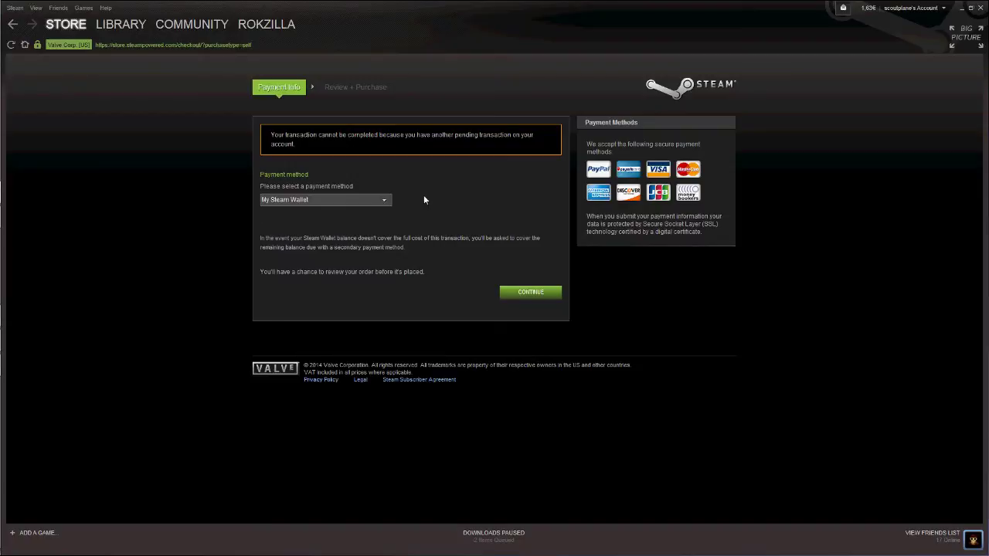
click(383, 203)
click(376, 239)
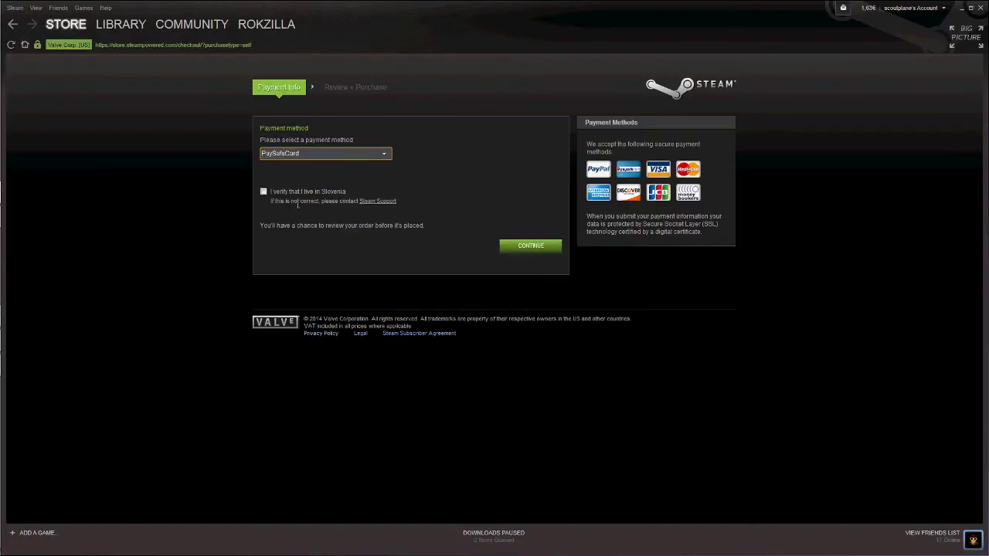
click(263, 192)
click(530, 246)
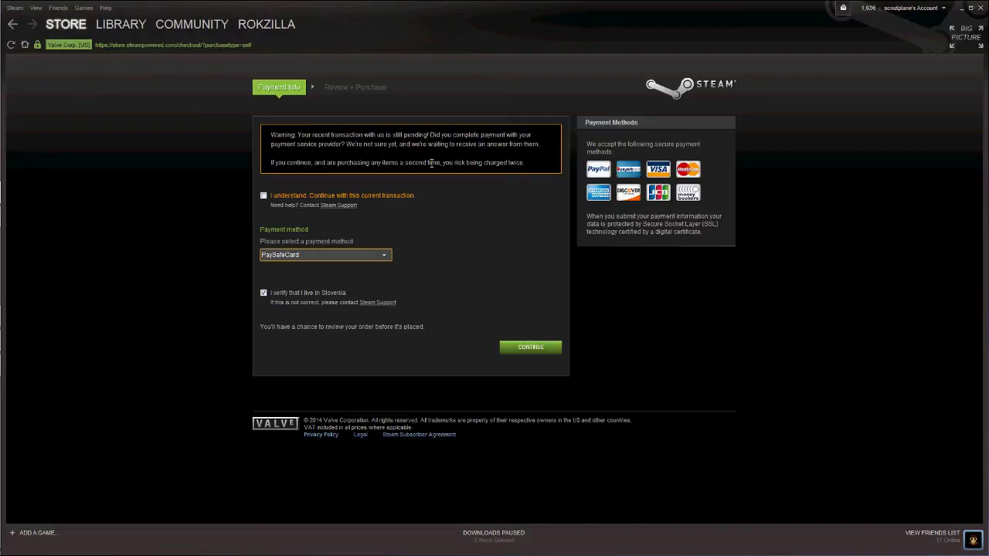
click(263, 196)
click(530, 347)
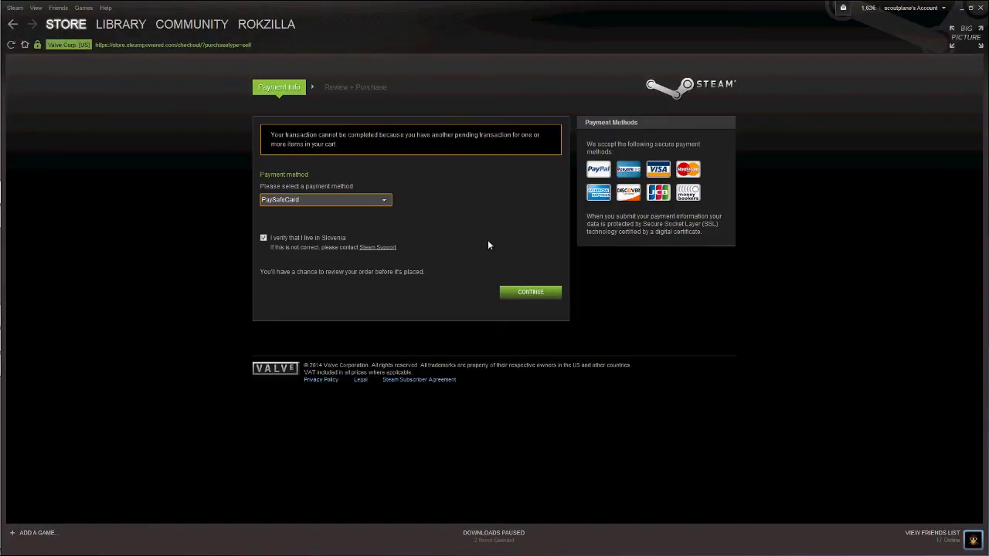
Choose the saved Visa card as the payment method and continue to the order review
click(219, 245)
click(388, 202)
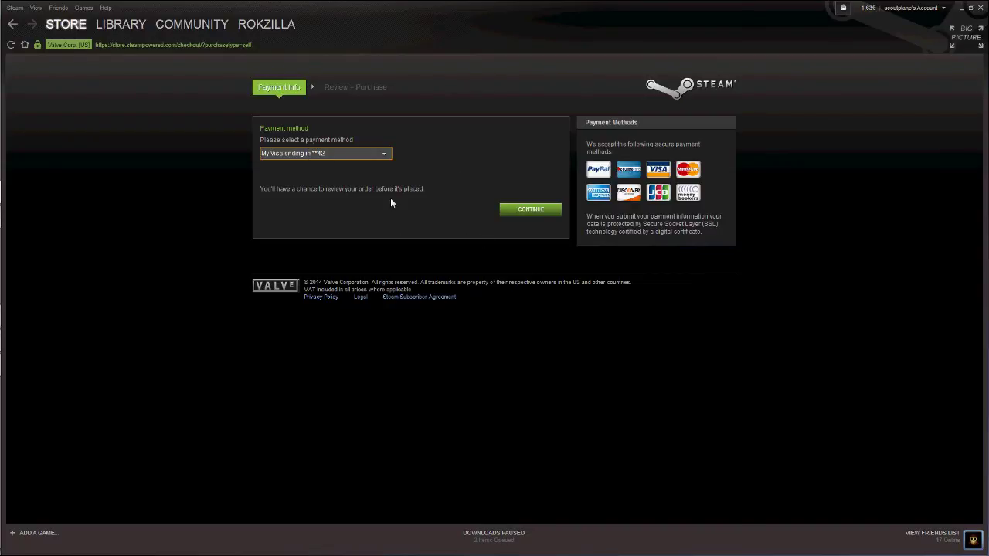
click(550, 211)
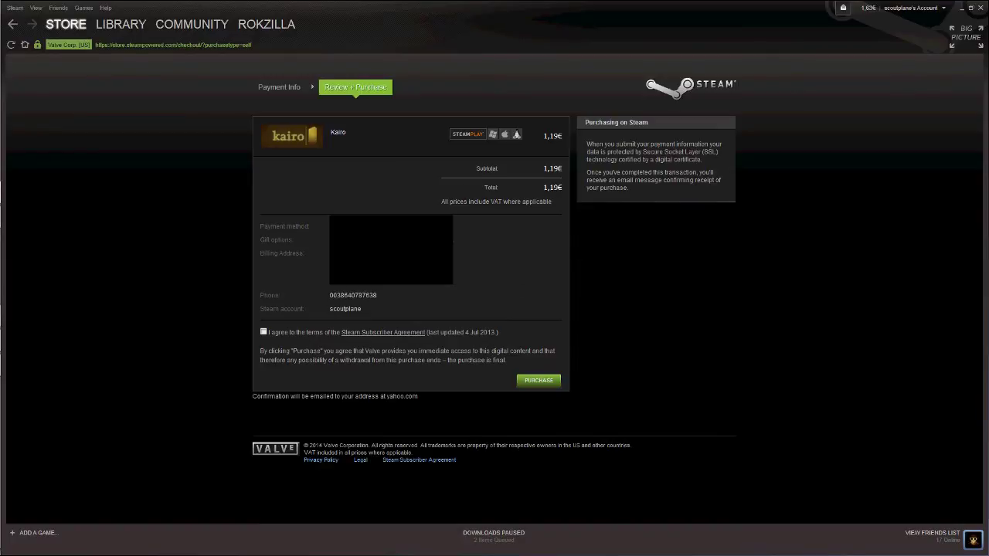
Accept the Steam Subscriber Agreement and complete the purchase of Kairo
drag(271, 226, 307, 227)
click(308, 239)
click(264, 332)
click(541, 382)
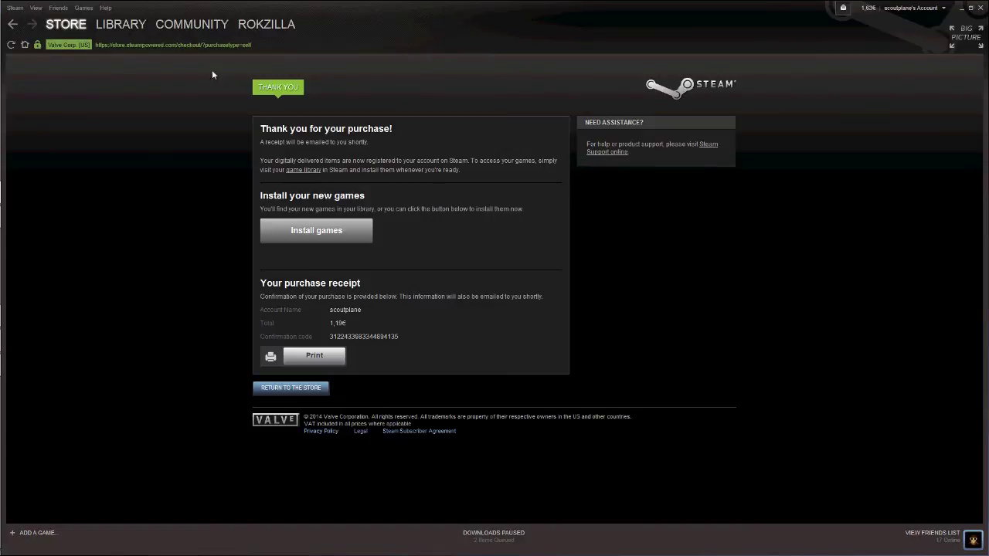
Go to the game library and select Kairo in the games list
mouse_move(133, 25)
click(117, 126)
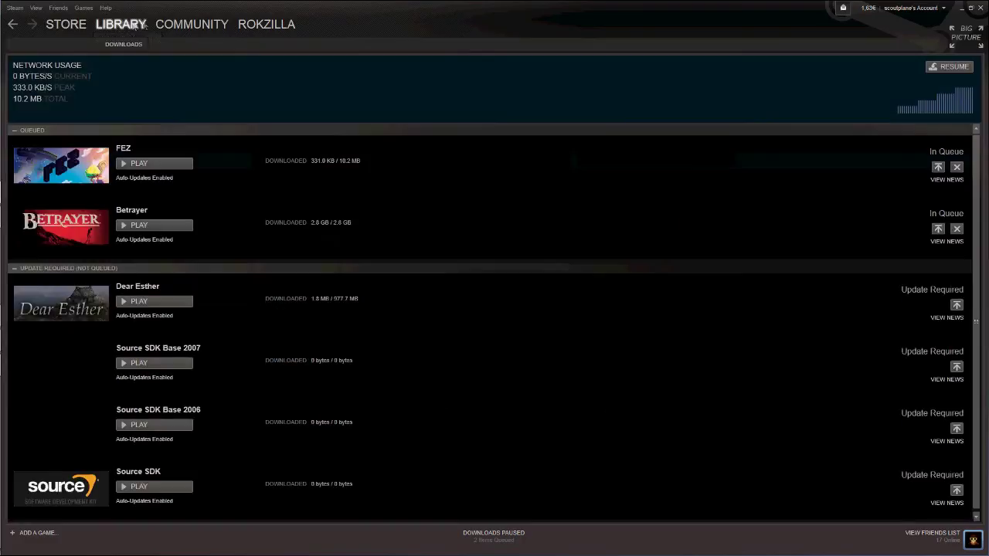
click(143, 30)
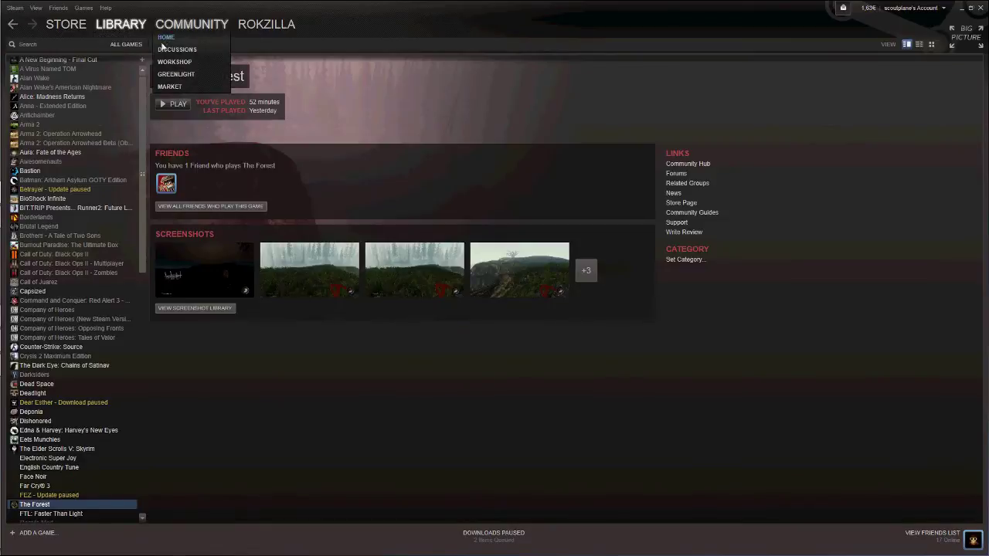
drag(142, 101, 155, 252)
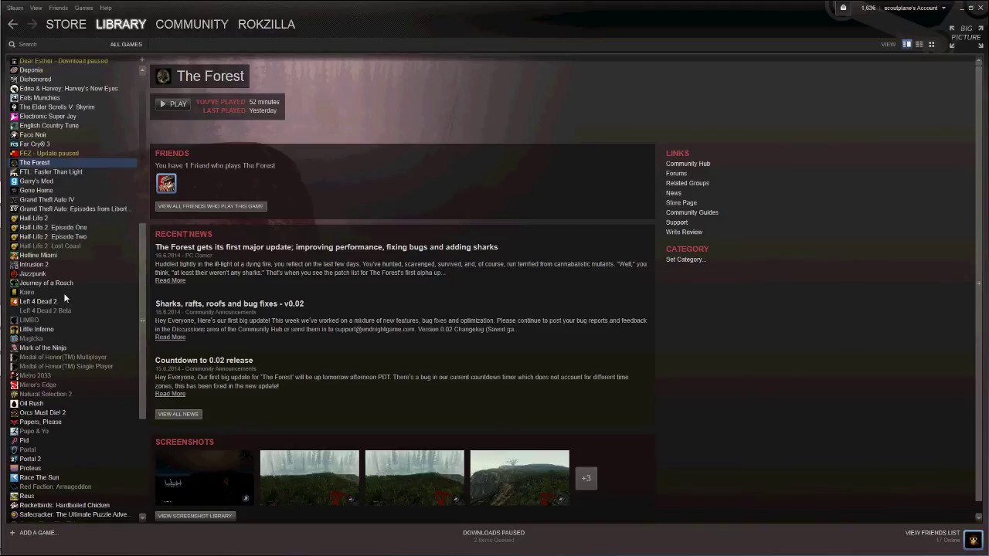
click(94, 292)
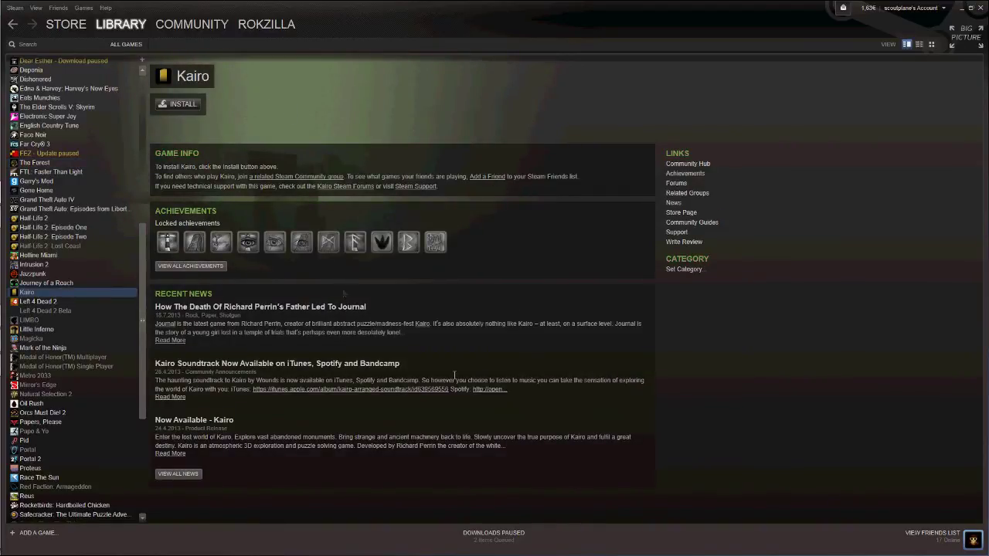
Install Kairo under F:\Program\Steam without start menu or desktop shortcuts
click(180, 105)
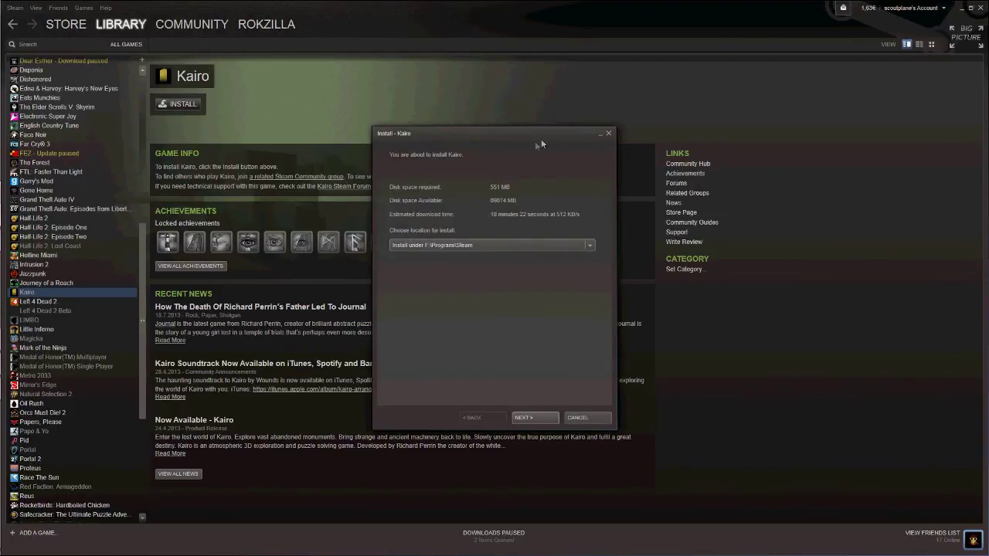
drag(541, 143, 516, 113)
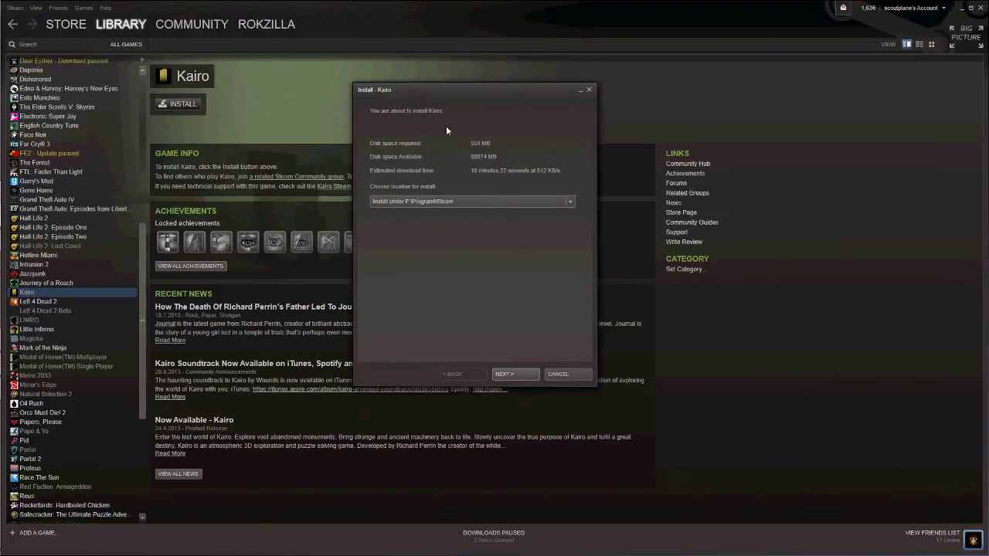
click(519, 377)
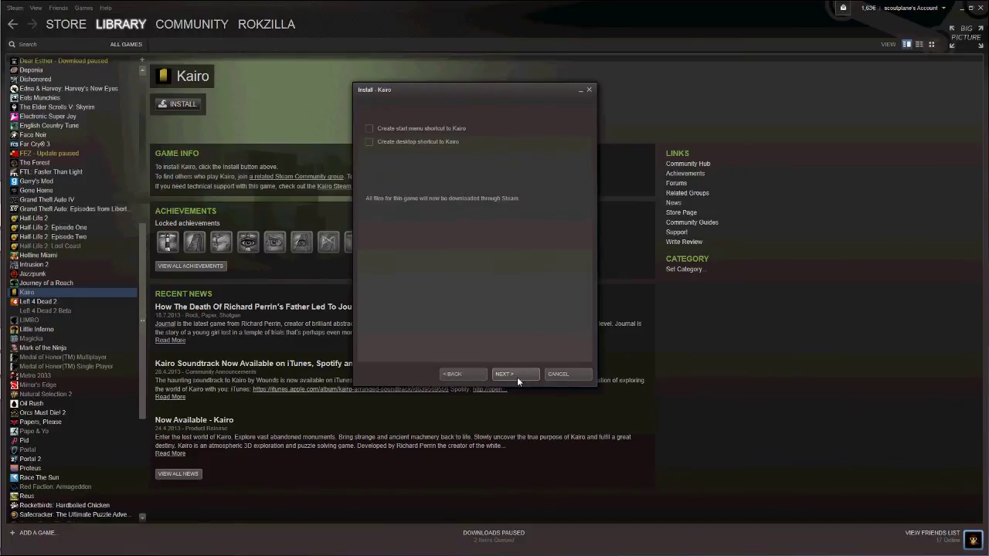
click(517, 377)
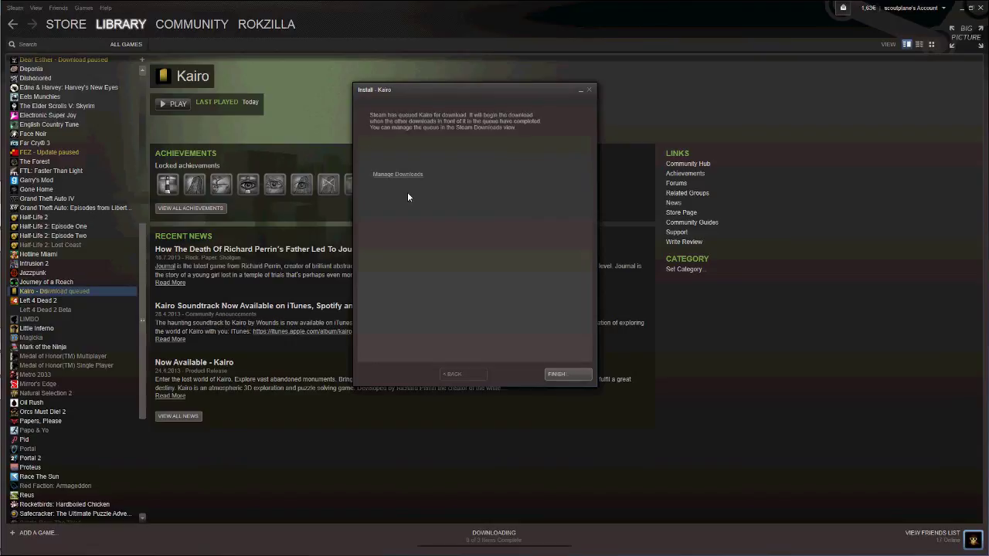
click(573, 379)
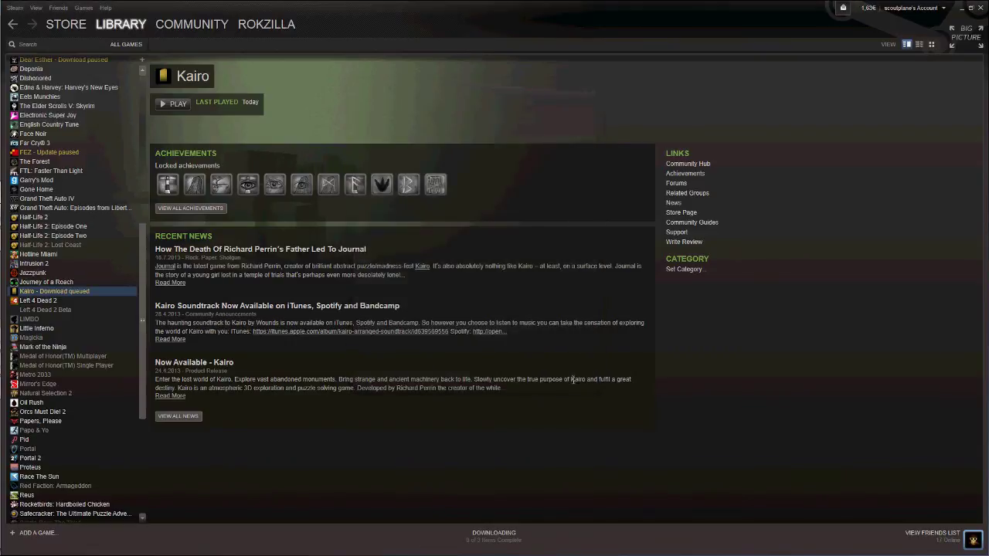
Open the download queue and move Kairo ahead of the other queued games
mouse_move(136, 27)
click(501, 533)
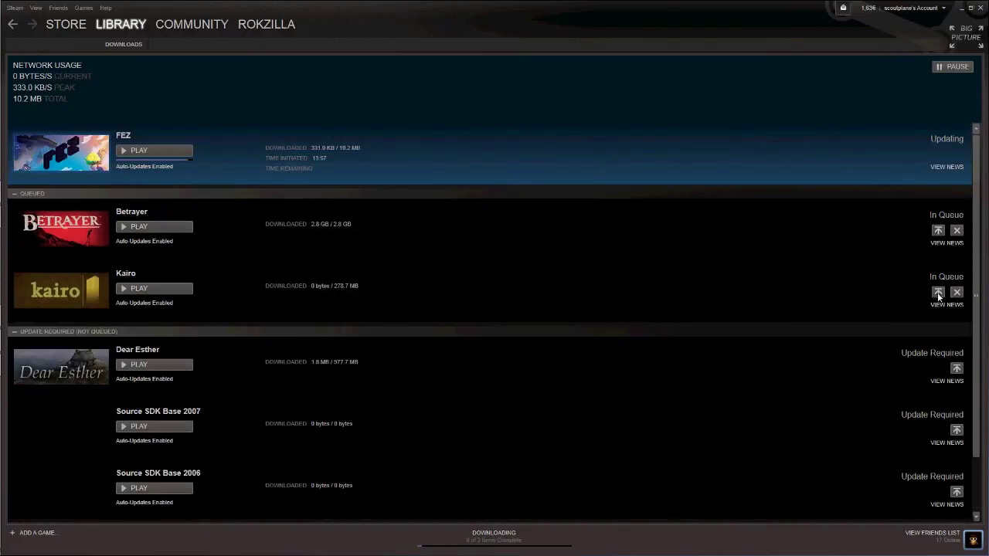
click(938, 292)
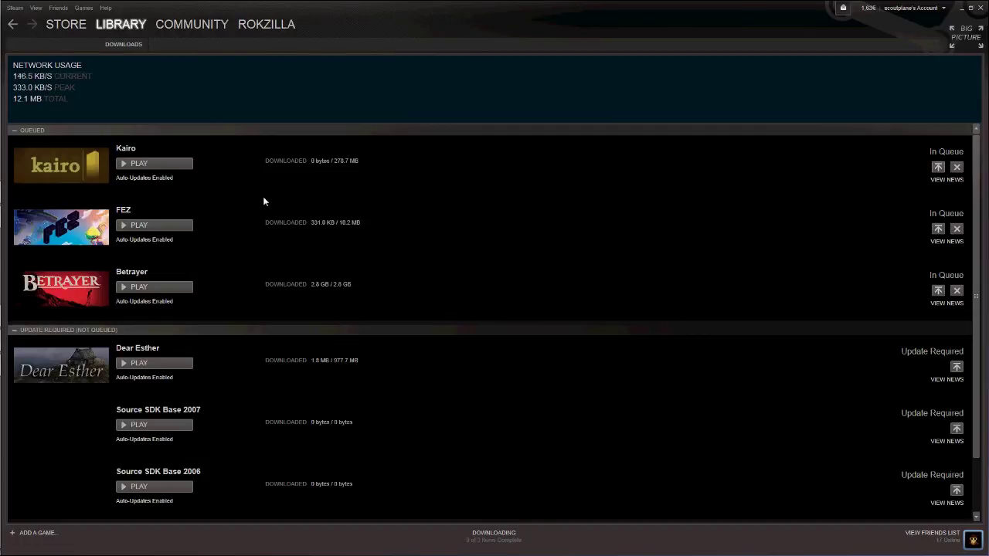
click(165, 161)
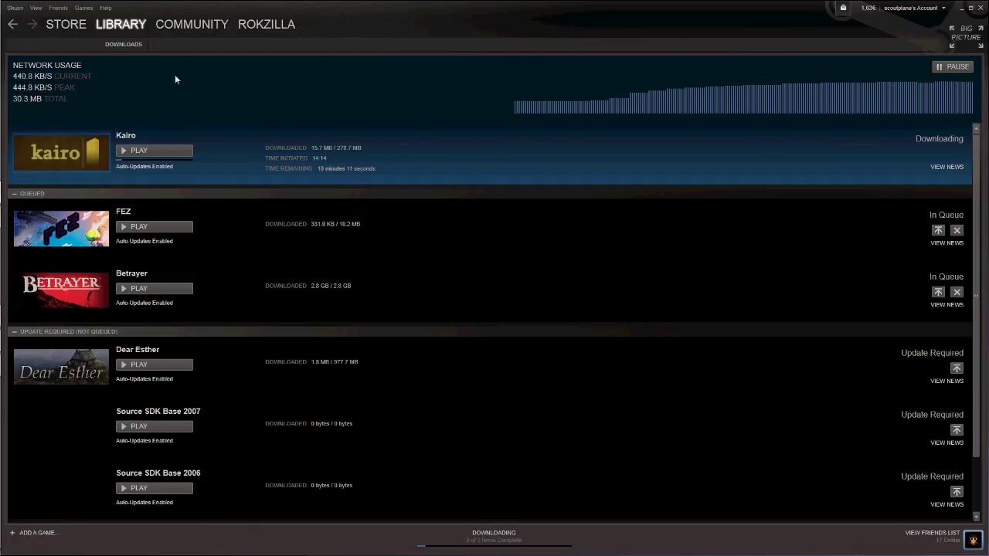
Return to the store
click(69, 27)
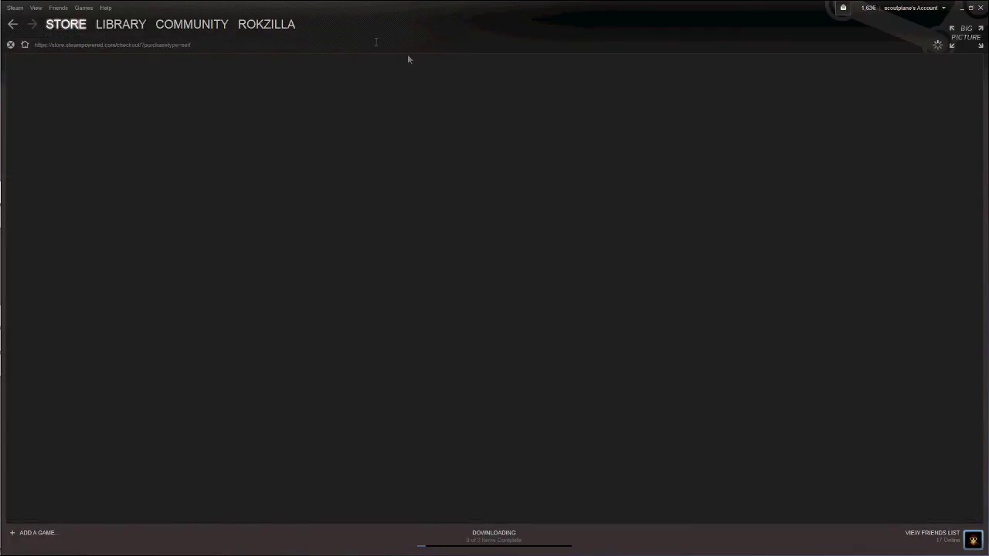